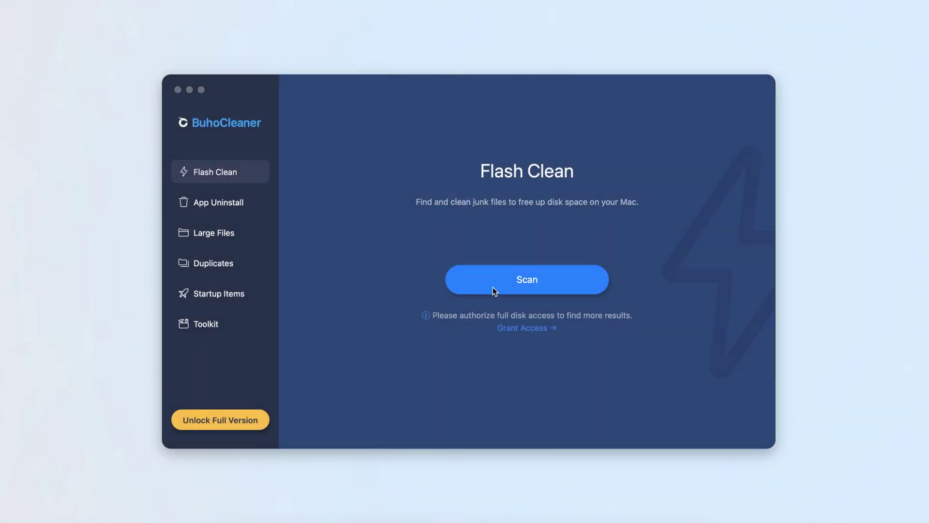
Run BuhoCleaner's Flash Clean scan, which finds 8.03 GB of junk with 3.03 GB selected.
left_click(493, 287)
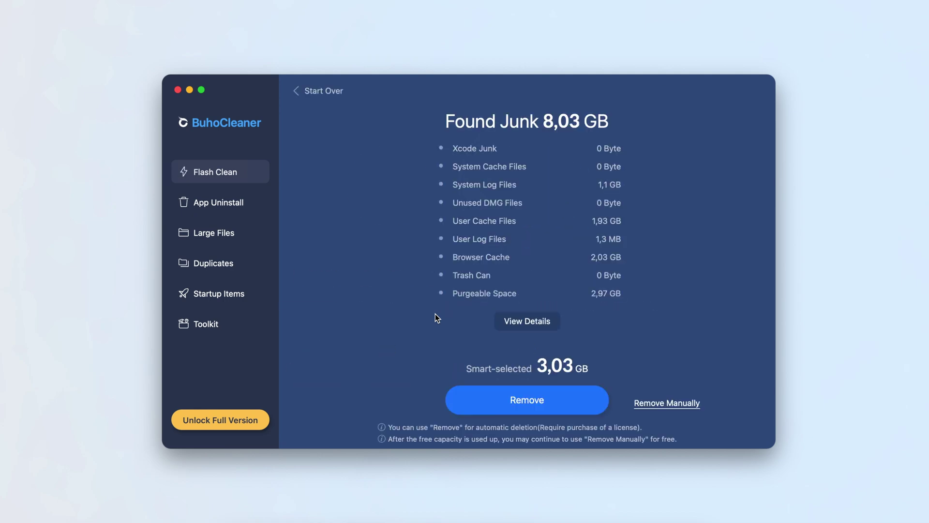
Scan Pictures for duplicates and list large files over 50 MB, totalling 308.44 GB.
left_click(237, 263)
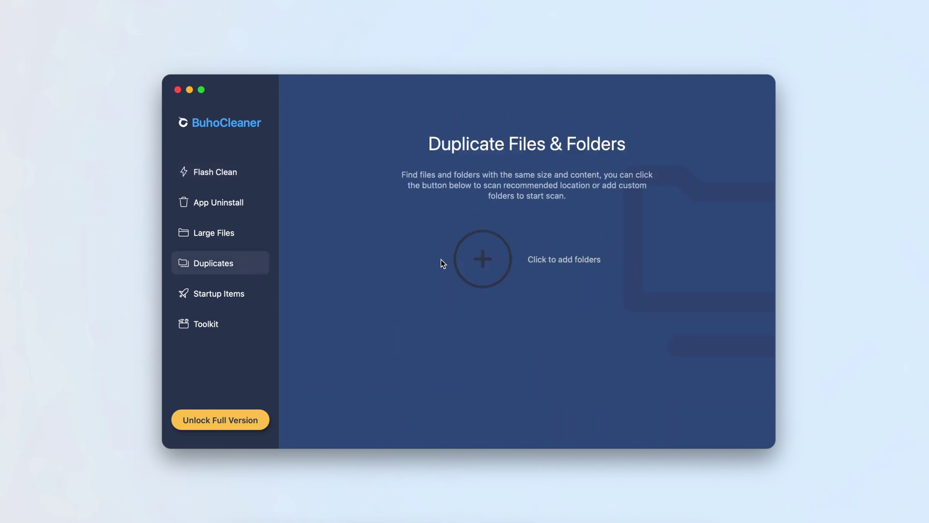
left_click(471, 264)
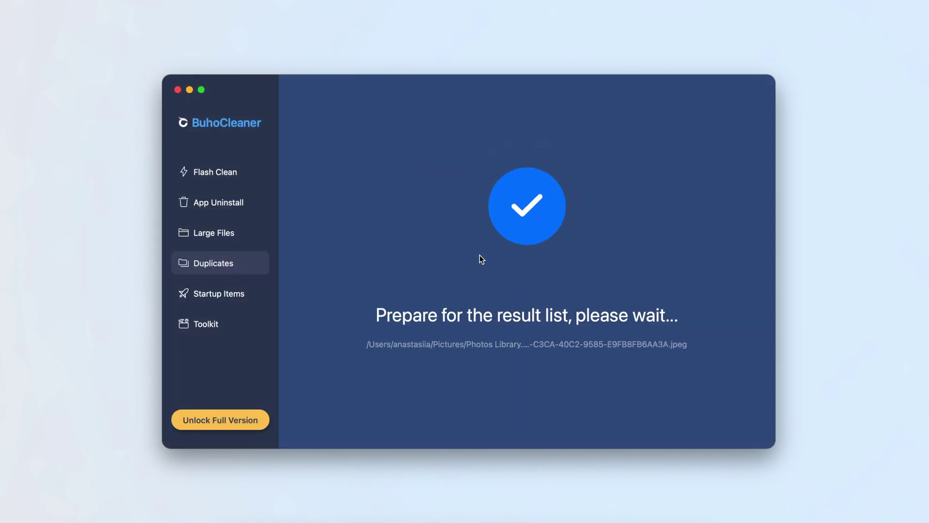
left_click(214, 232)
left_click(459, 284)
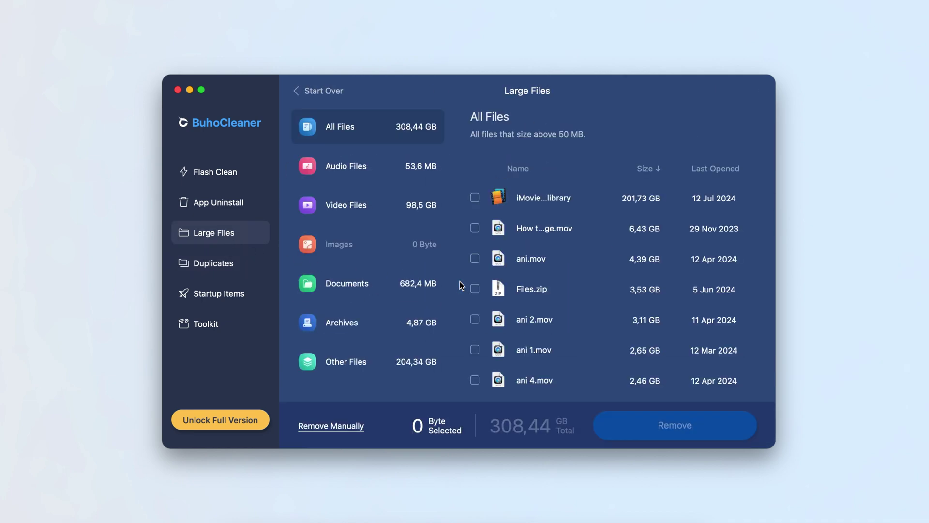
left_click(218, 202)
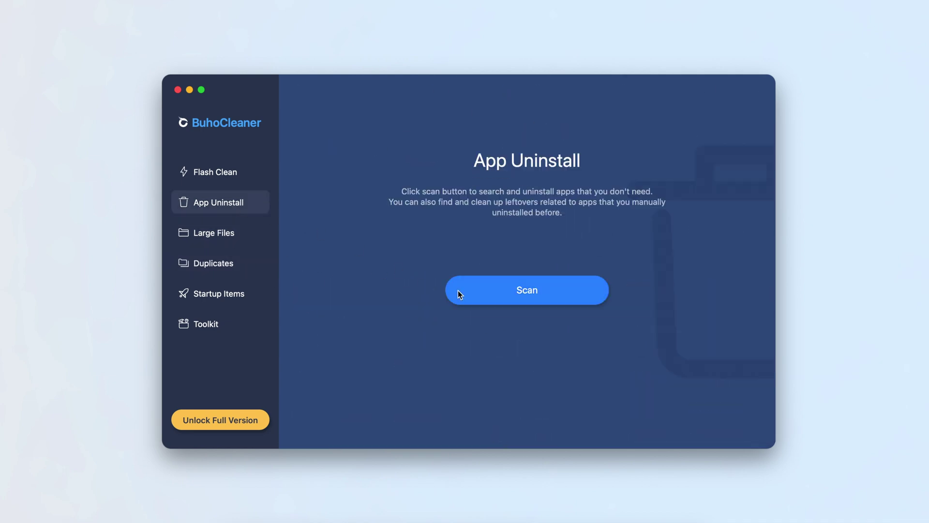
Scan installed apps, then remove Postman and confirm the deletion.
left_click(459, 291)
scroll(459, 294, "down", 3)
scroll(458, 294, "down", 5)
scroll(459, 295, "down", 3)
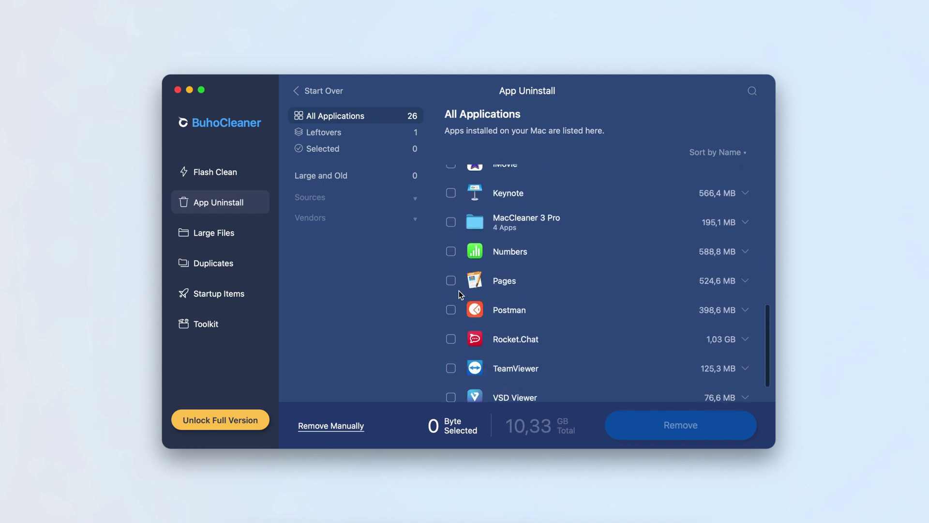
left_click(452, 304)
left_click(618, 419)
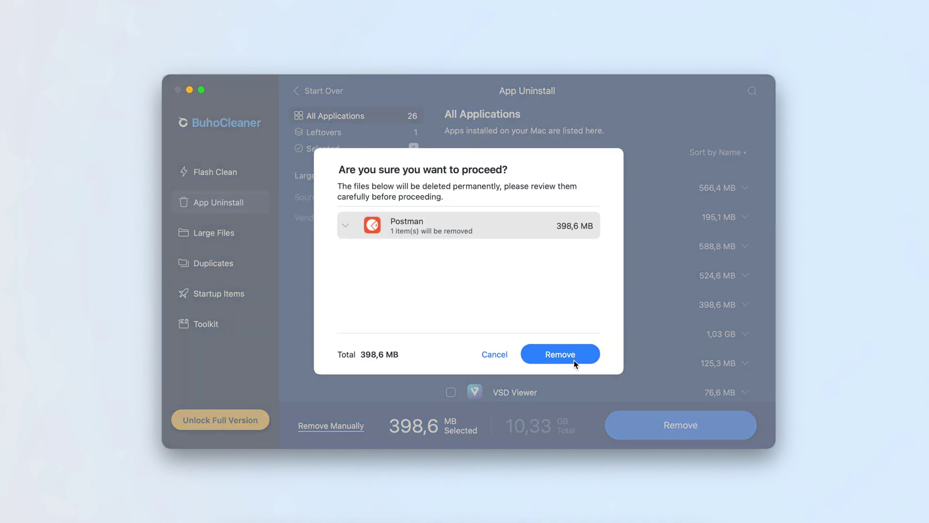
left_click(574, 361)
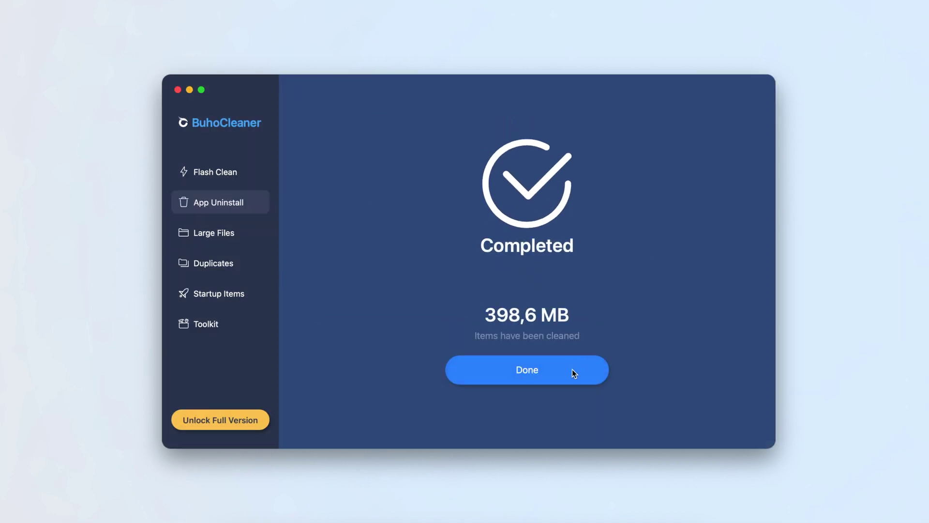
left_click(572, 369)
Scan startup items, disable BuhoCleanerMenu and FigmaAgent at login, and show startup services.
left_click(250, 297)
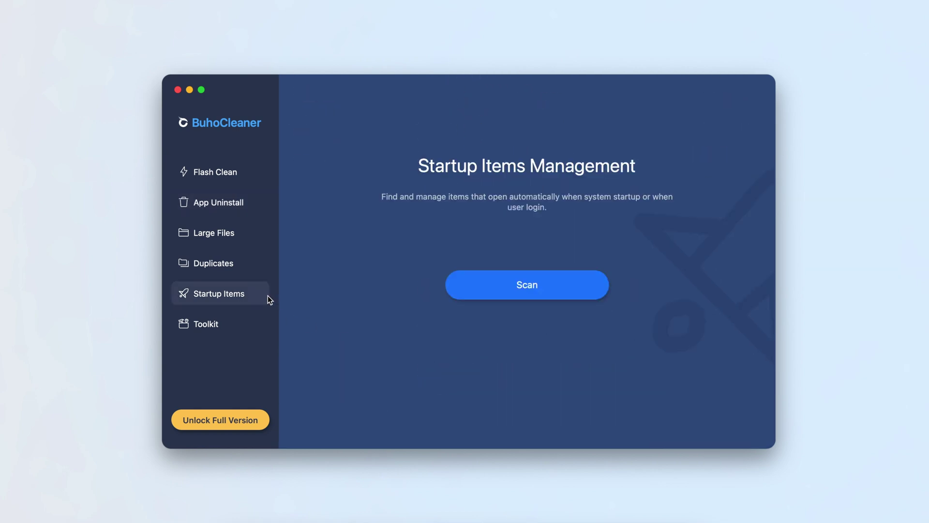
left_click(473, 287)
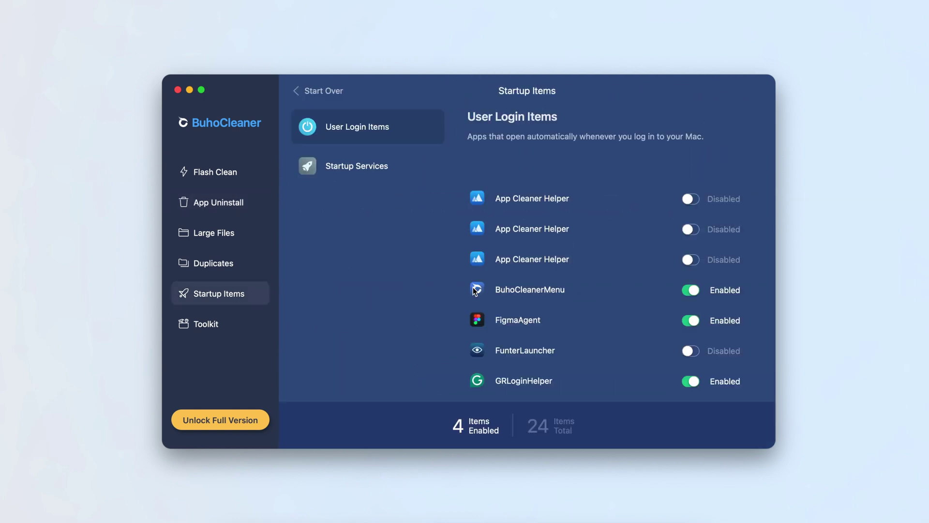
scroll(689, 302, "down", 3)
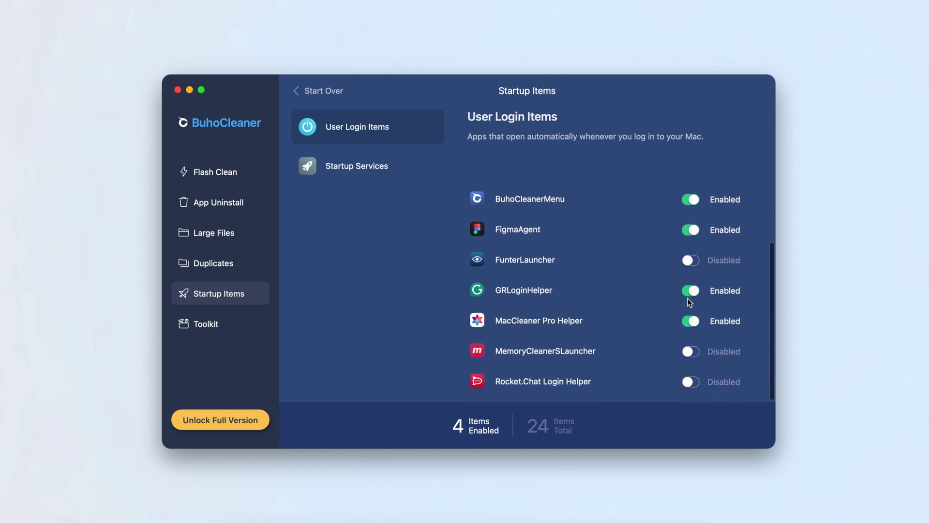
left_click(690, 200)
left_click(690, 231)
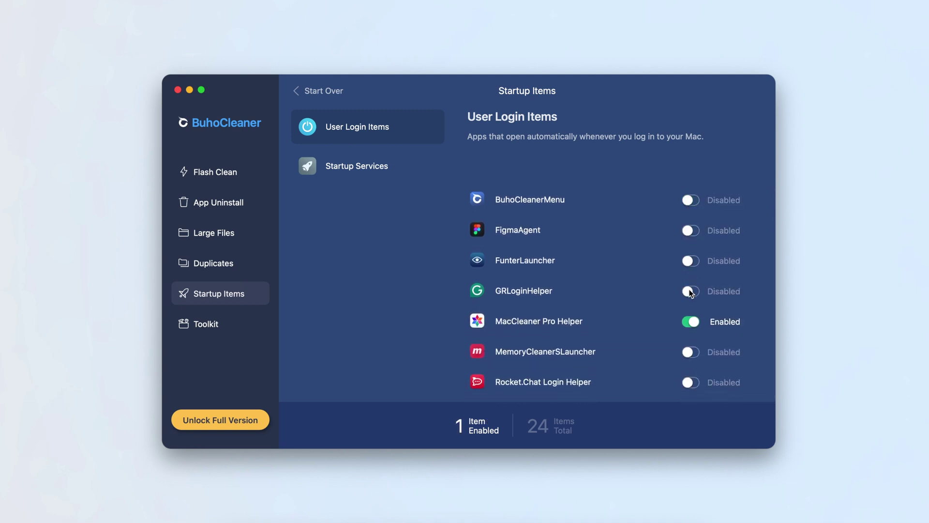
left_click(407, 171)
scroll(566, 273, "down", 5)
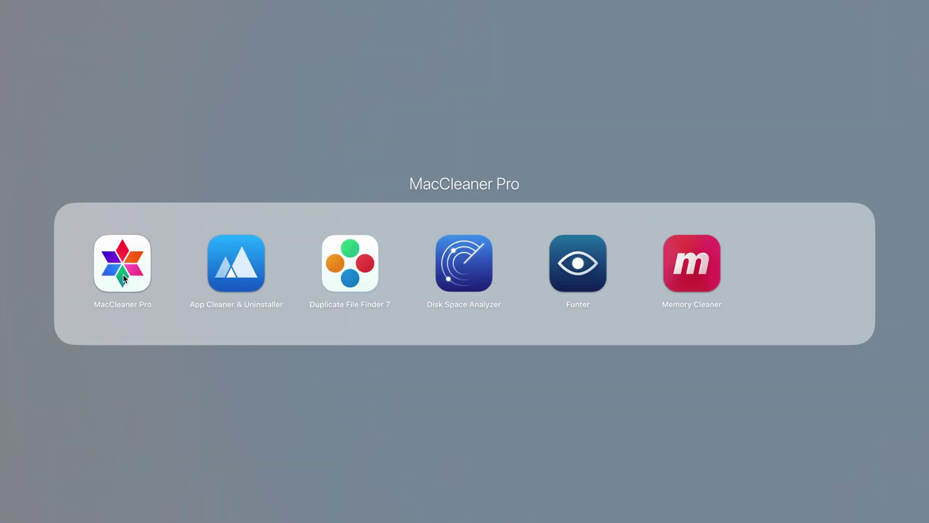
Launch MacCleaner Pro from its Launchpad folder.
left_click(122, 275)
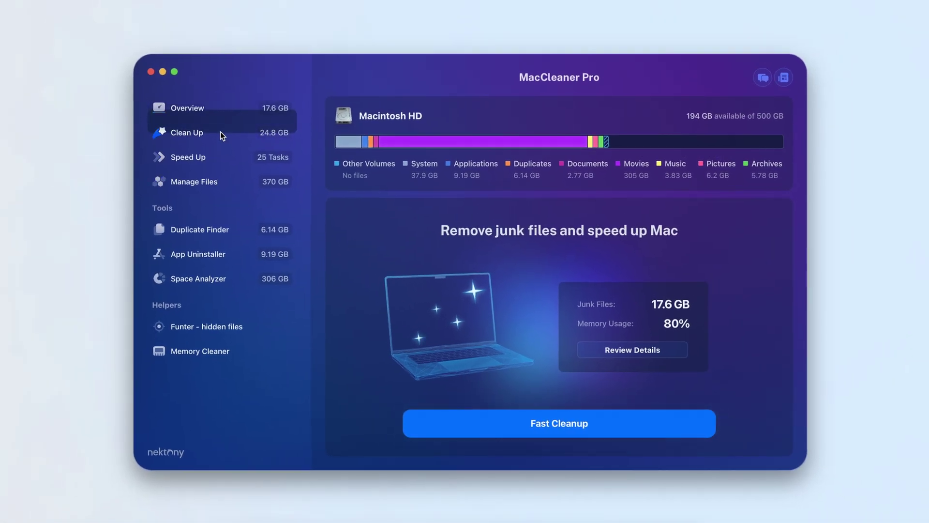
Browse the Clean Up, Speed Up, Manage Files and App Uninstaller (9.19 GB) pages.
left_click(220, 132)
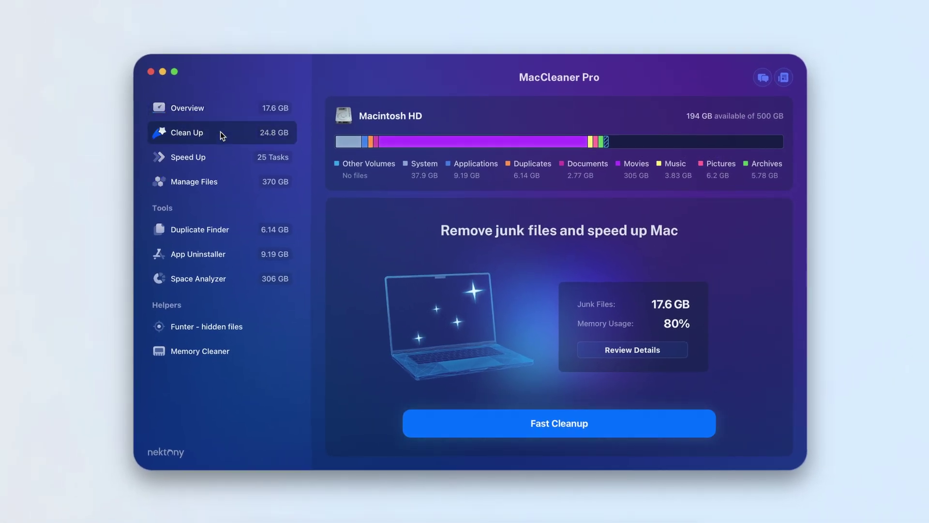
left_click(219, 155)
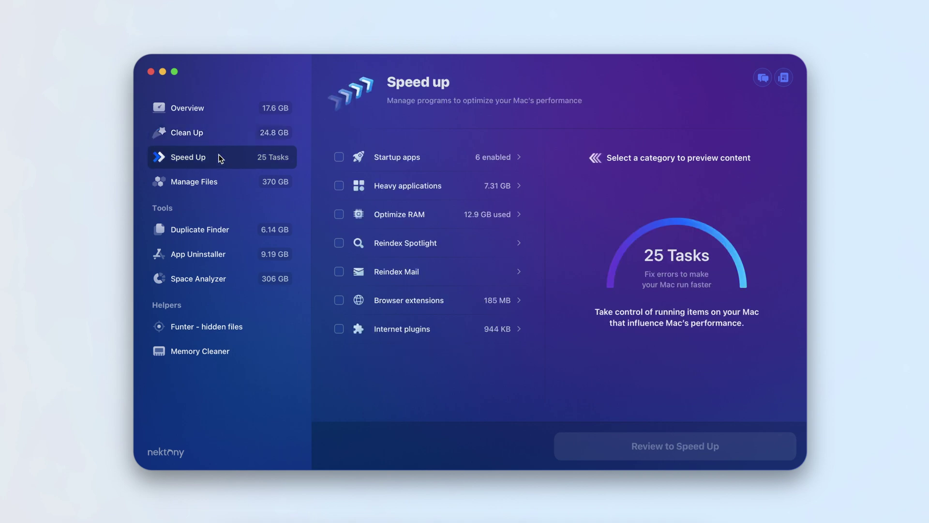
left_click(224, 179)
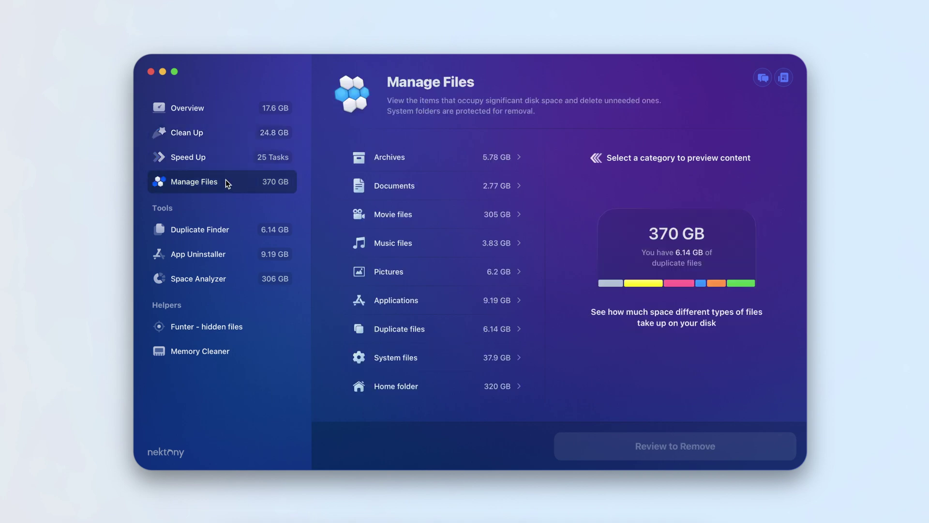
left_click(234, 254)
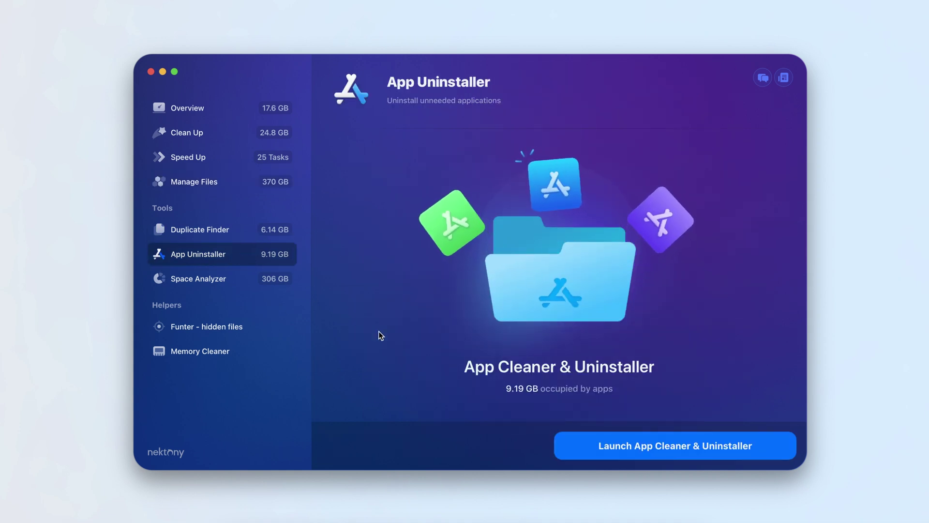
Remove AnyDesk and its 24 related files with App Cleaner & Uninstaller.
left_click(569, 442)
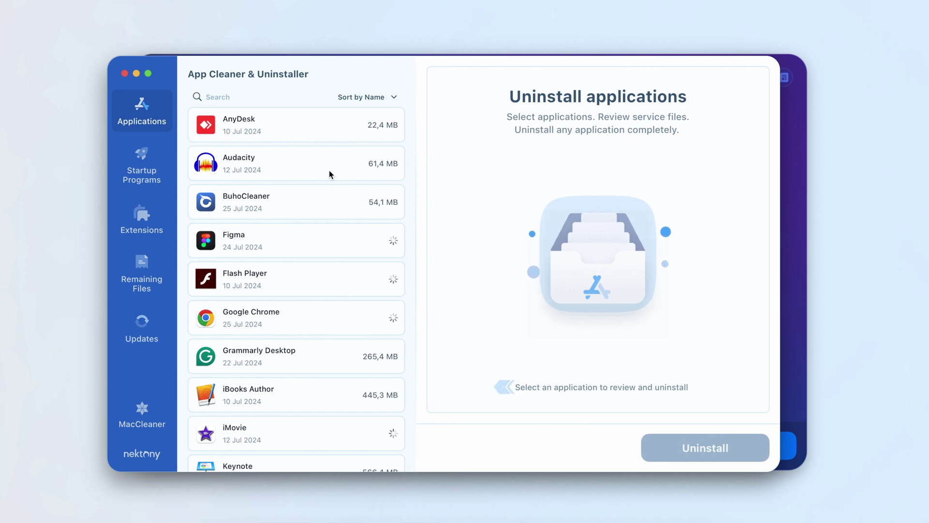
left_click(320, 135)
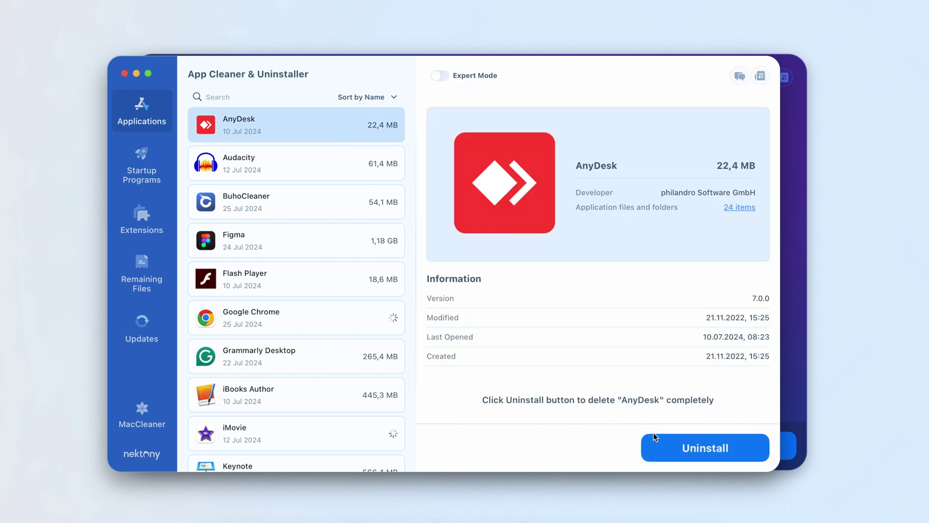
left_click(662, 448)
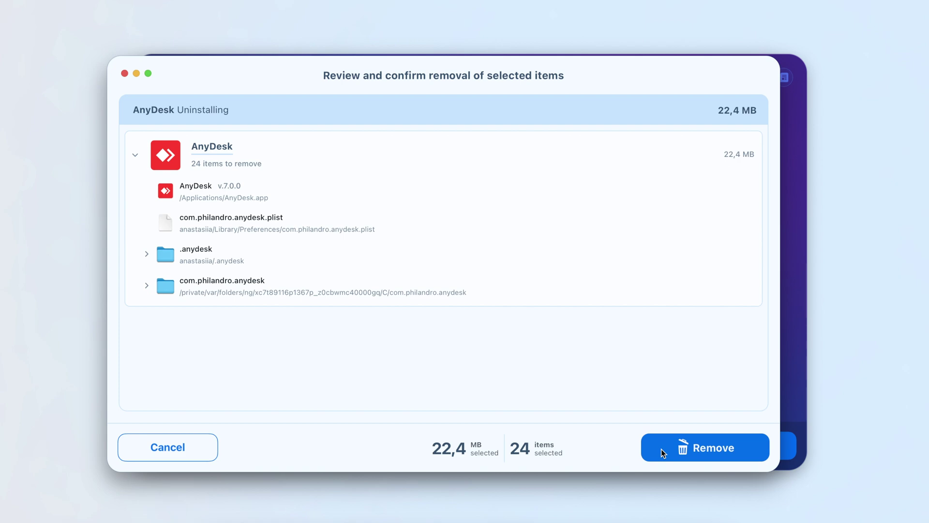
left_click(662, 449)
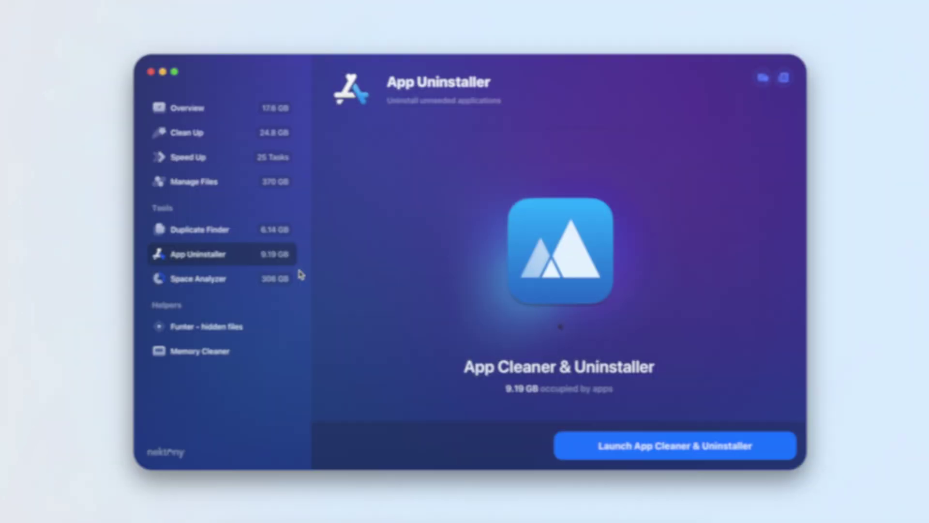
left_click(251, 233)
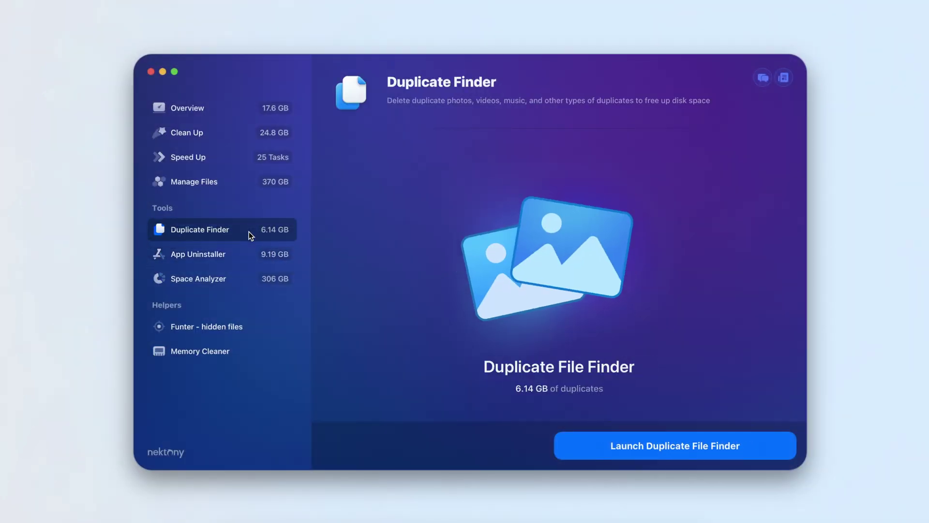
Run the duplicate scan and keep the original people.jpg, marking its other copies.
left_click(575, 443)
left_click(731, 439)
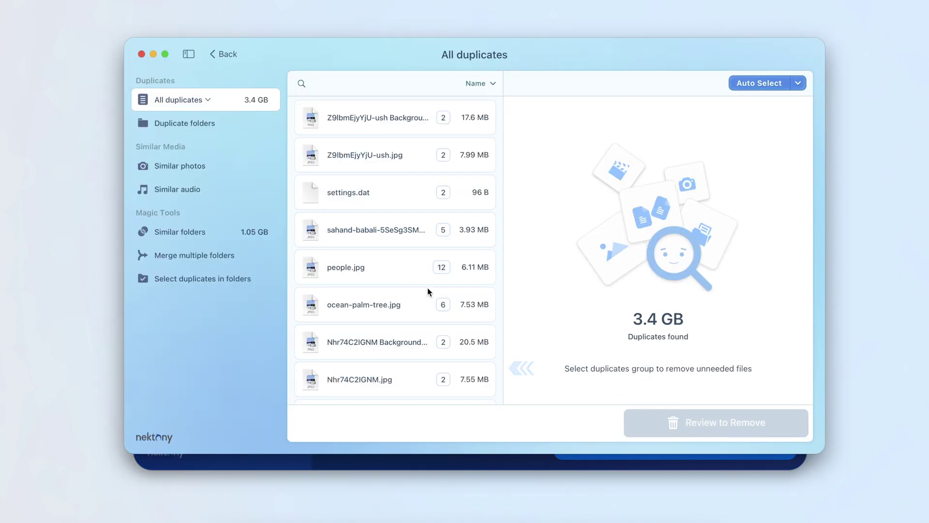
left_click(428, 276)
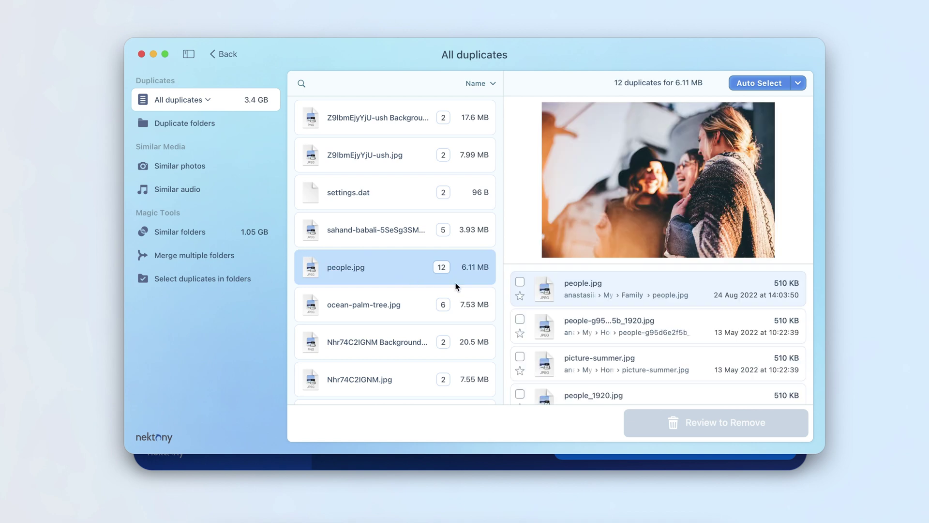
left_click(520, 296)
Mark an extra ocean-palm-tree.jpg copy for removal and view the similar folder pairs.
left_click(413, 312)
left_click(520, 320)
left_click(213, 232)
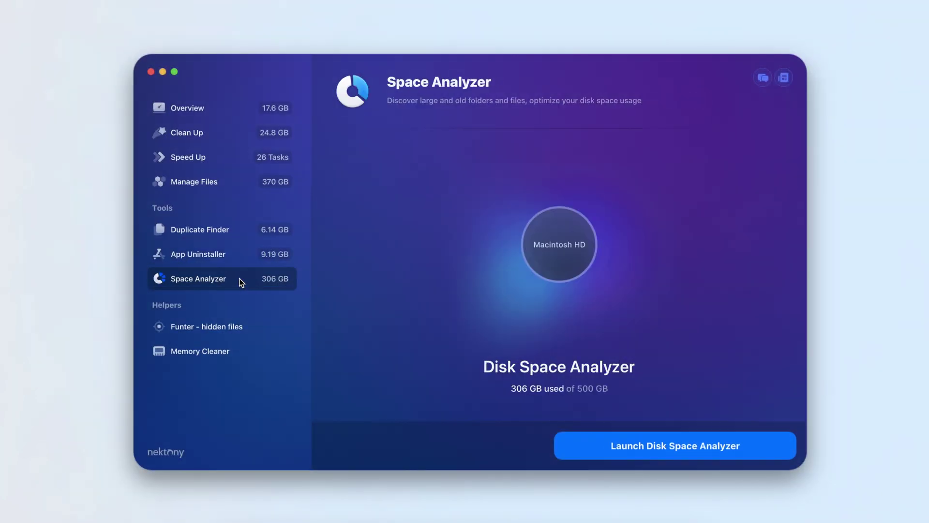
Scan Macintosh HD and inspect Files.zip (3.53 GB) in the Biggest Files list.
left_click(574, 442)
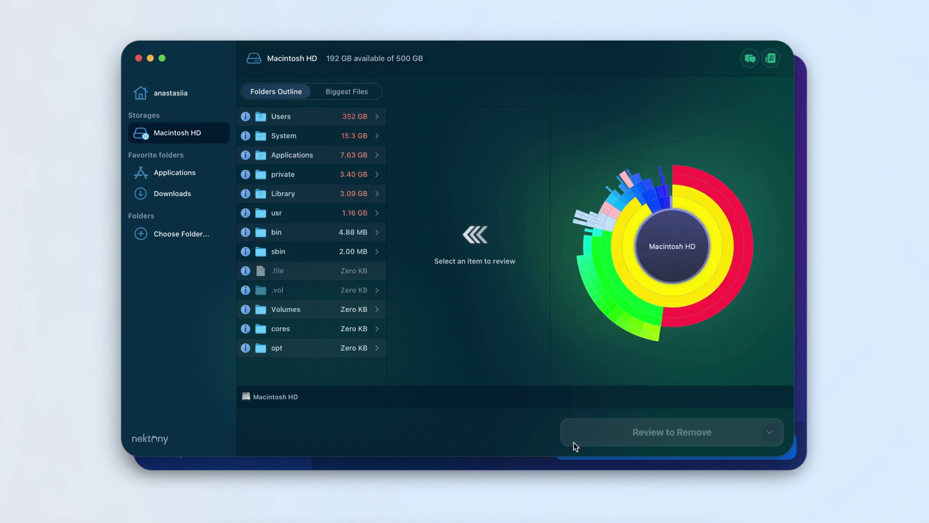
mouse_move(620, 279)
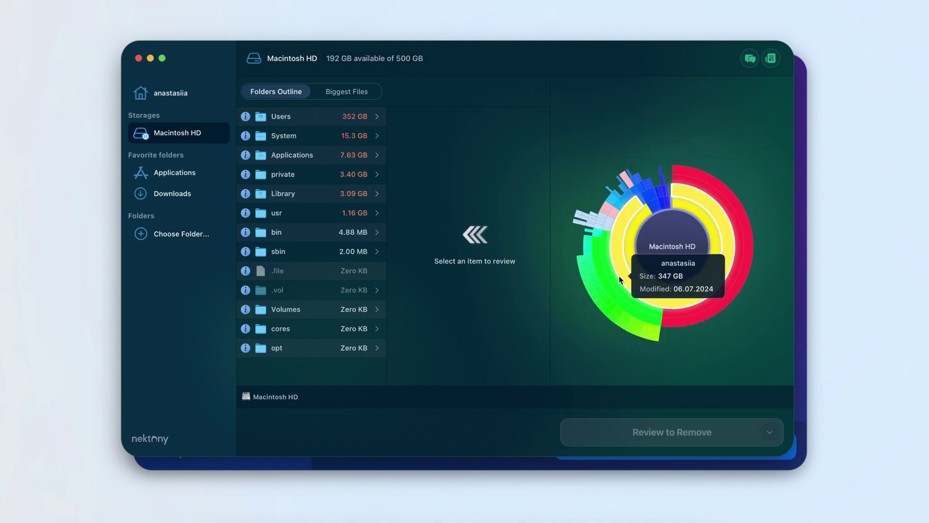
left_click(347, 92)
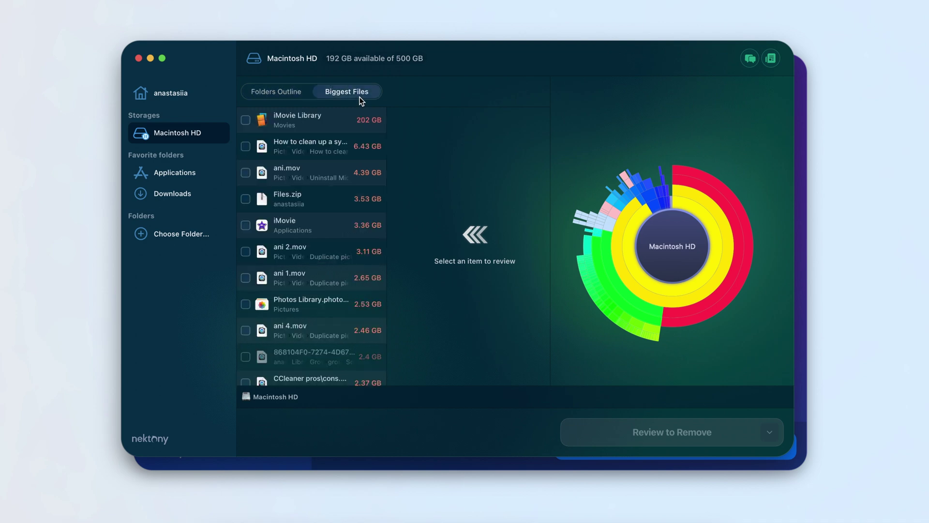
left_click(328, 202)
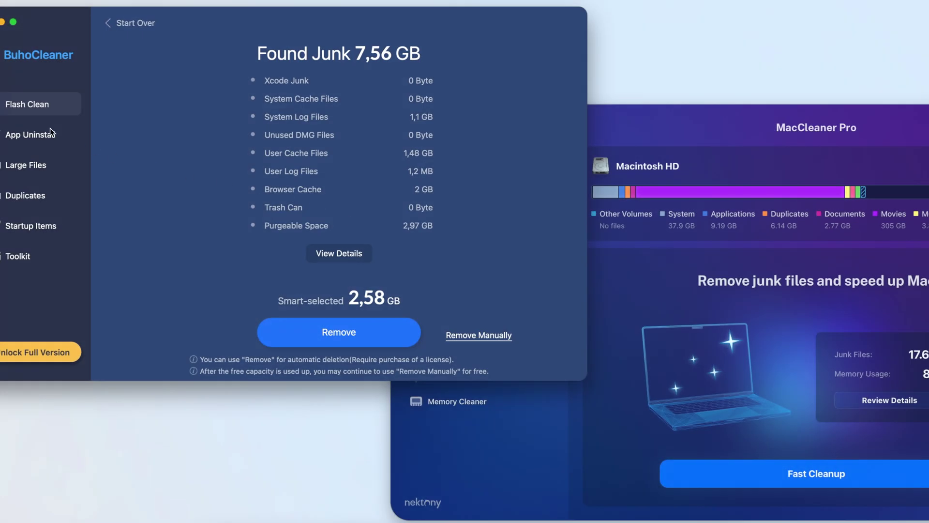
Show BuhoCleaner's Large Files list (308.04 GB) beside the MacCleaner Pro window.
left_click(50, 130)
left_click(50, 161)
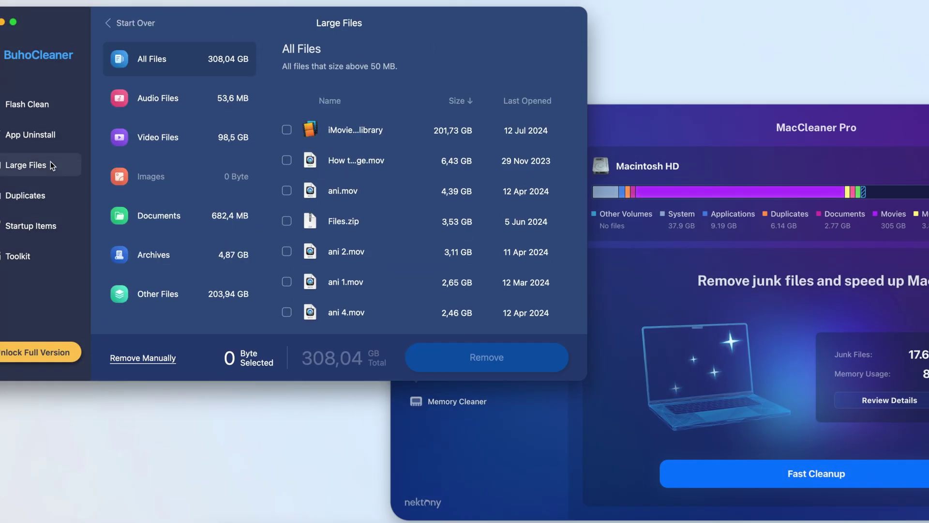
left_click(609, 288)
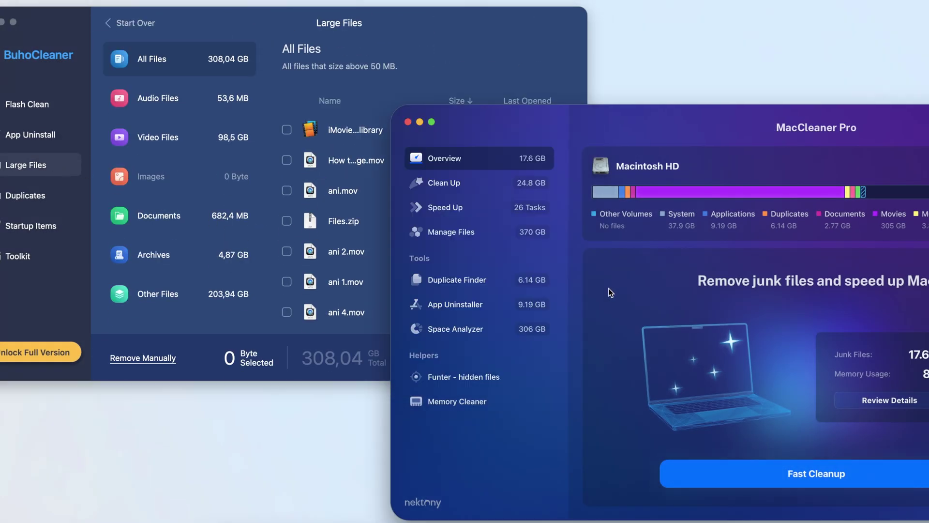
Browse MacCleaner Pro's tool pages from Clean Up through Memory Cleaner.
left_click(460, 188)
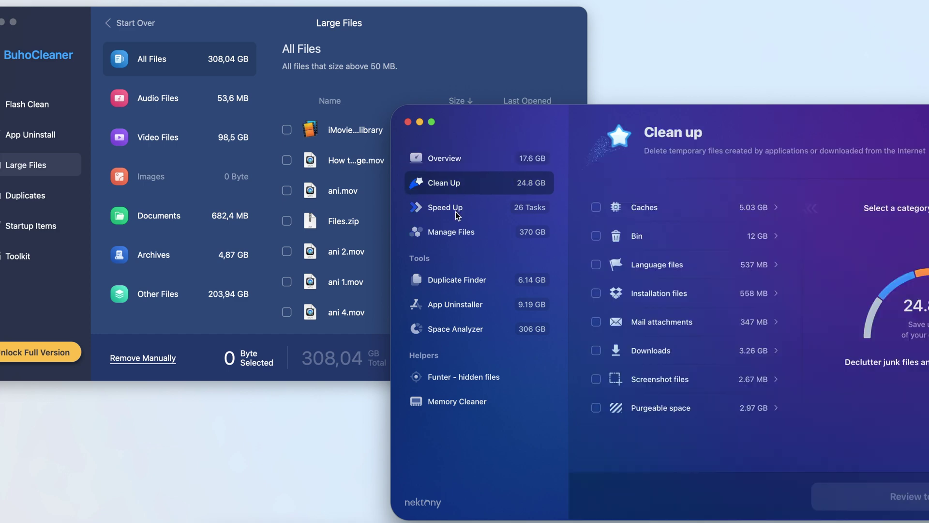
left_click(457, 212)
left_click(459, 232)
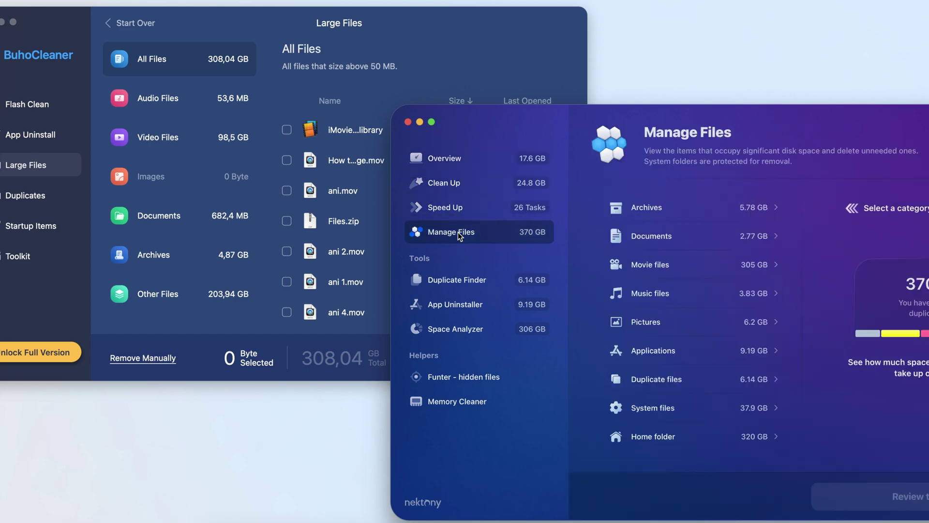
left_click(459, 280)
left_click(460, 307)
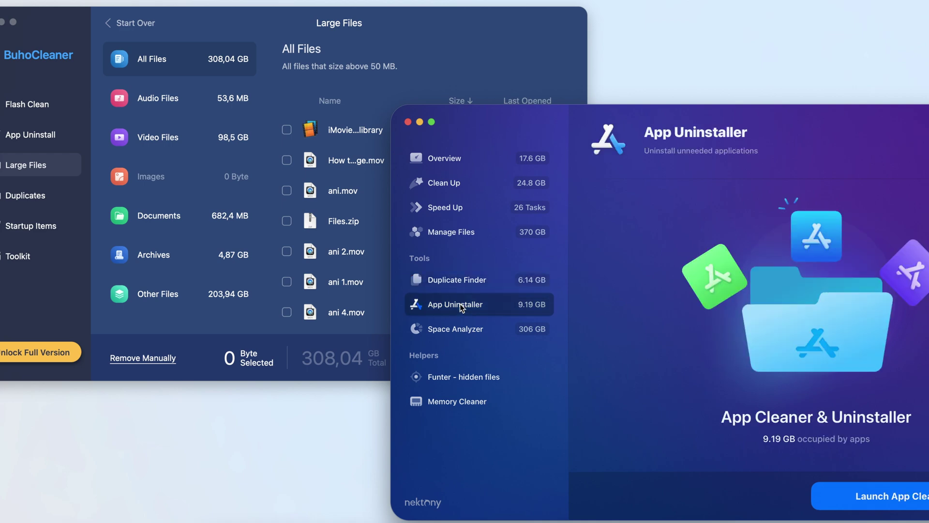
left_click(462, 329)
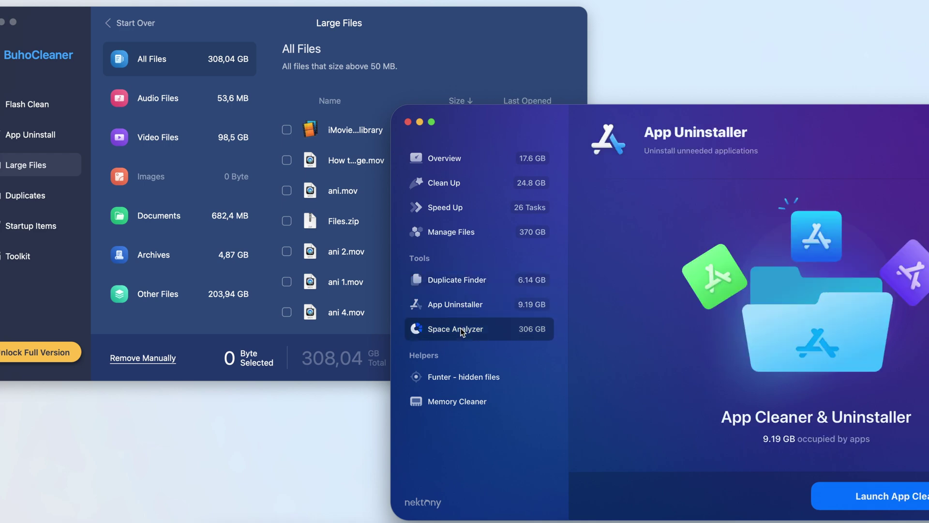
left_click(462, 378)
left_click(462, 403)
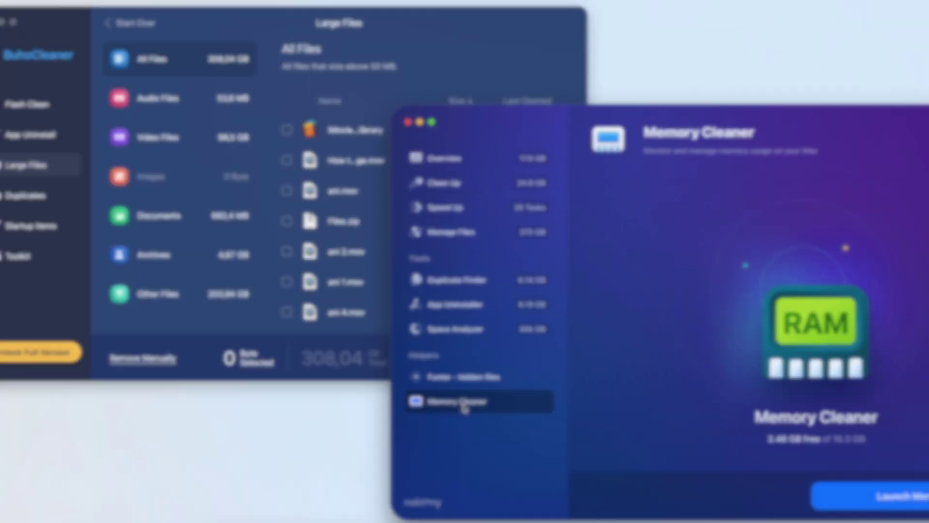